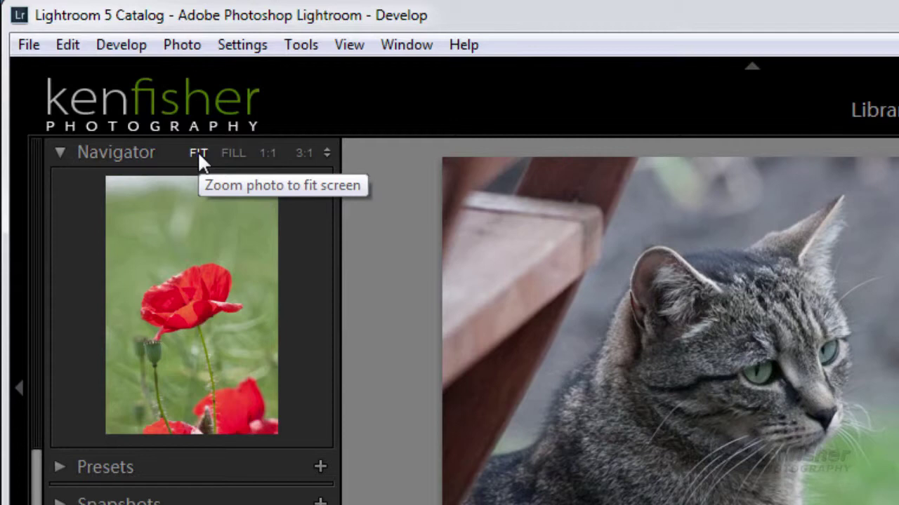
- Show the cat photo at 1:1 and pan to where the fur meets the grey background
{"action": "left_click", "coordinate": [198, 153]}
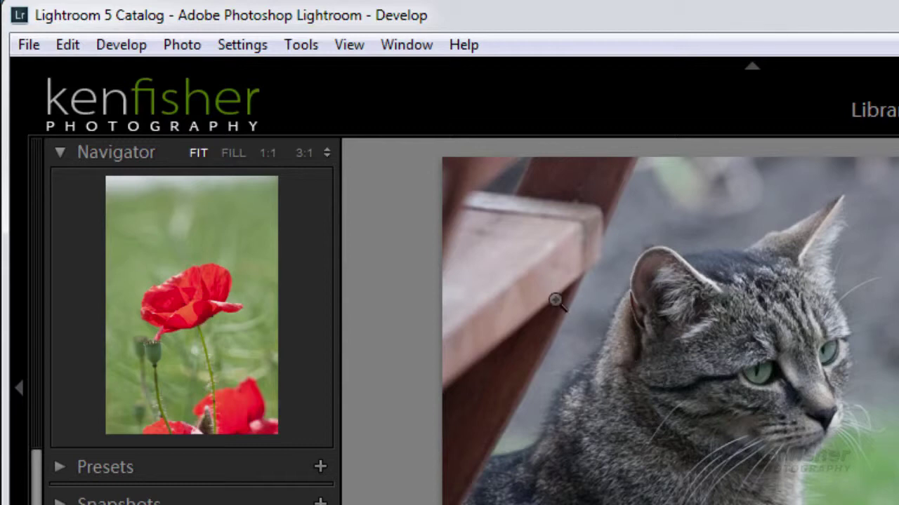
{"action": "left_click", "coordinate": [268, 153]}
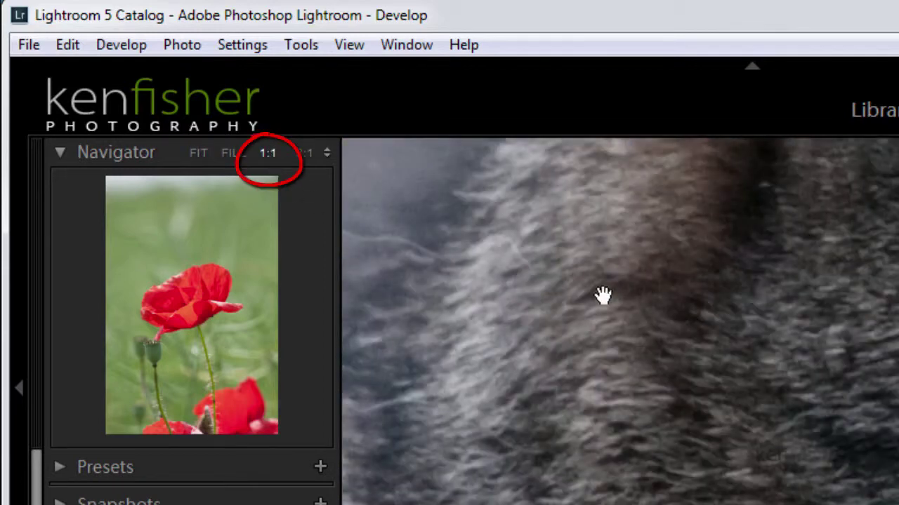
{"action": "left_click_drag", "start_coordinate": [778, 245], "coordinate": [616, 461]}
{"action": "left_click_drag", "start_coordinate": [646, 275], "coordinate": [898, 392]}
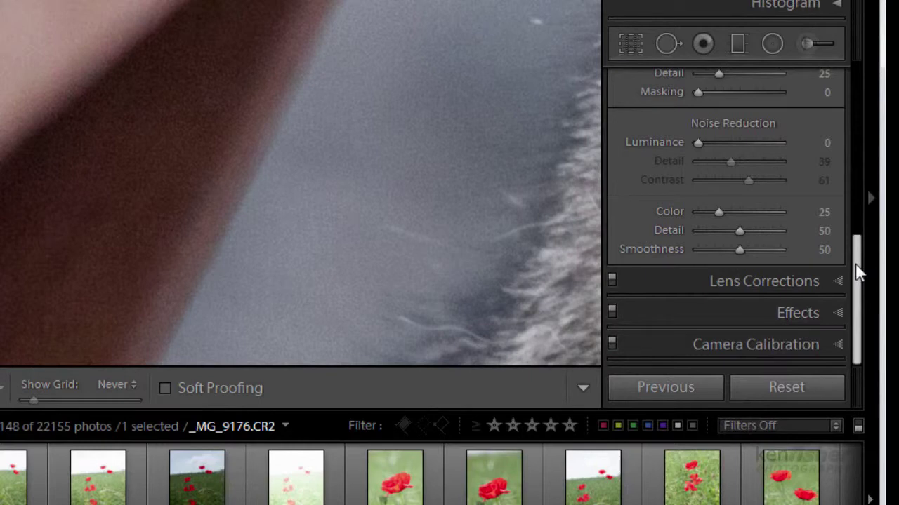
- Collapse the Detail preview window so the full Noise Reduction section fits in the panel
{"action": "left_click_drag", "start_coordinate": [858, 272], "coordinate": [832, 120]}
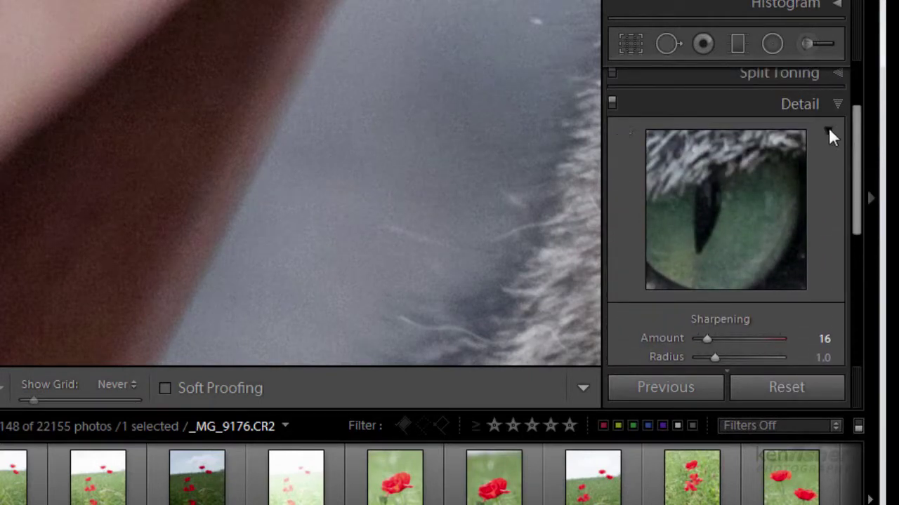
{"action": "left_click", "coordinate": [830, 135]}
{"action": "left_click_drag", "start_coordinate": [861, 169], "coordinate": [864, 254]}
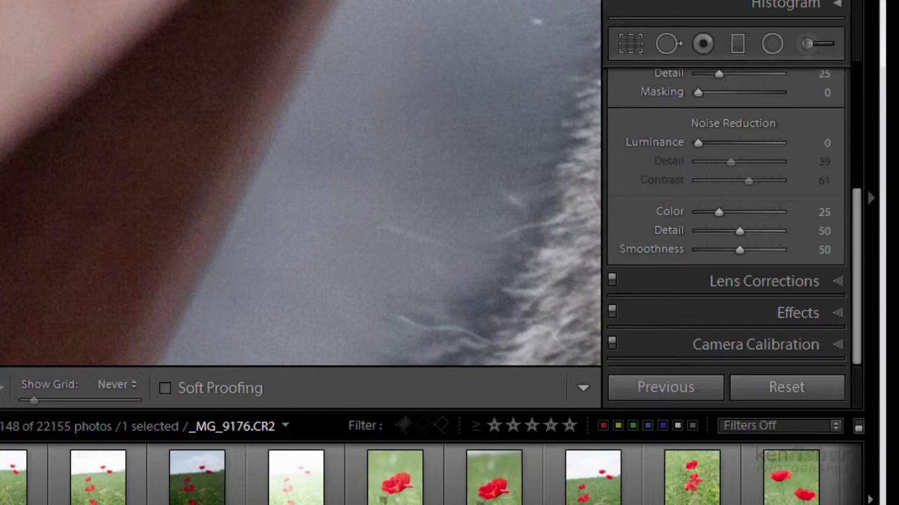
- Turn Noise Reduction Color down to 0 with the dark wood in view
{"action": "left_click_drag", "start_coordinate": [55, 94], "coordinate": [171, 98]}
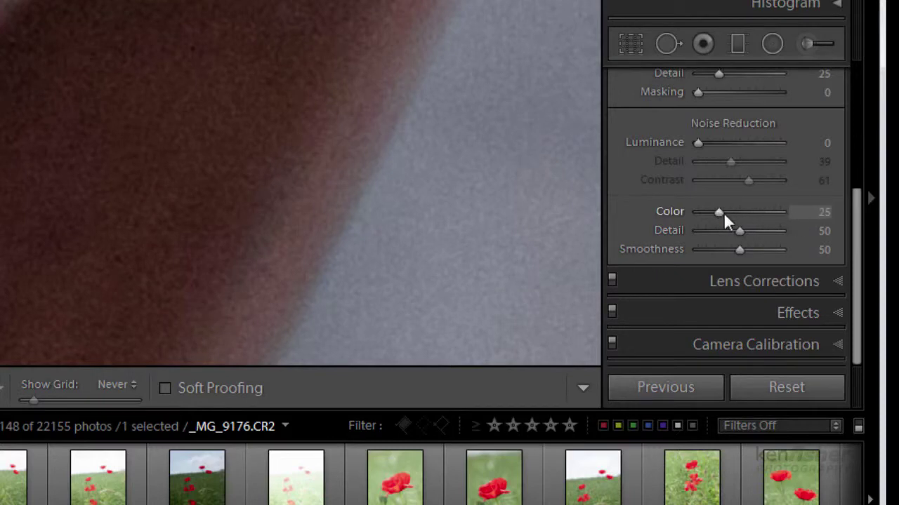
{"action": "left_click_drag", "start_coordinate": [719, 211], "coordinate": [672, 211]}
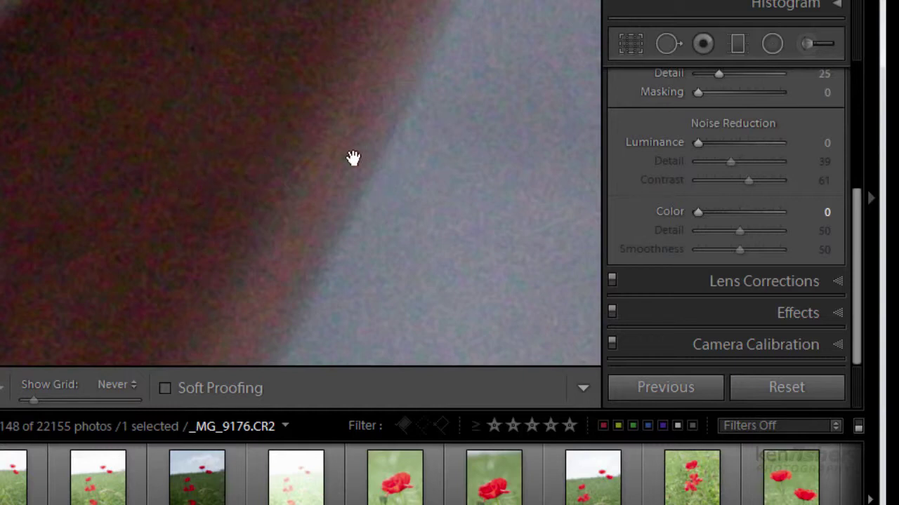
{"action": "left_click_drag", "start_coordinate": [363, 152], "coordinate": [82, 207]}
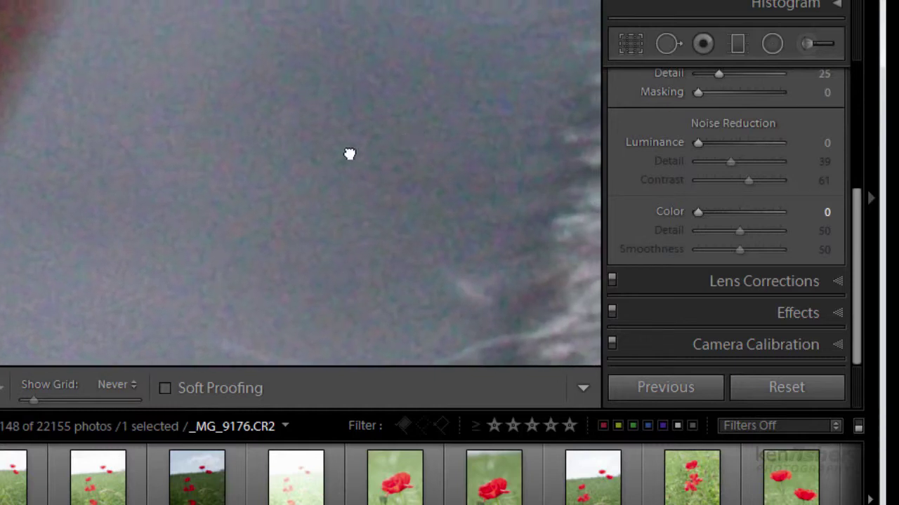
- Pan across the fur, grey background and wood edge to inspect the colour speckles
{"action": "left_click", "coordinate": [297, 164]}
{"action": "left_click_drag", "start_coordinate": [436, 301], "coordinate": [253, 160]}
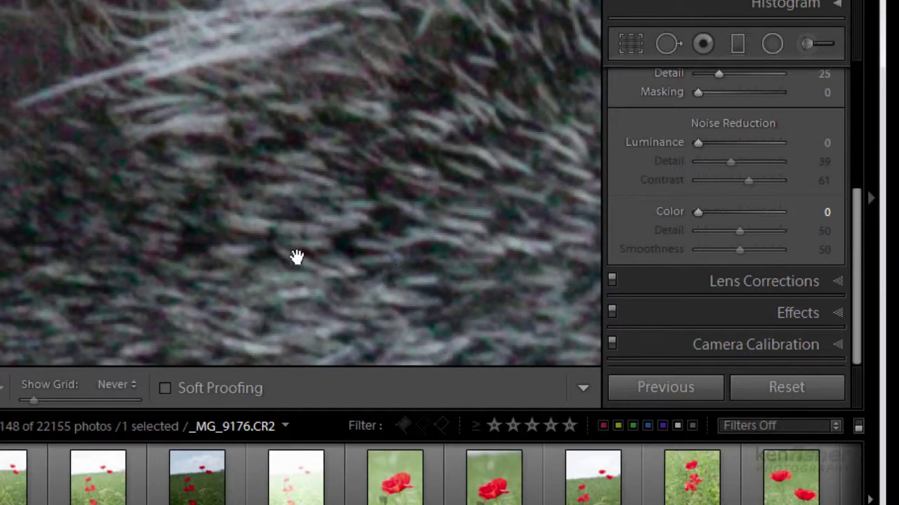
{"action": "left_click_drag", "start_coordinate": [21, 202], "coordinate": [465, 215]}
{"action": "left_click_drag", "start_coordinate": [92, 155], "coordinate": [419, 243]}
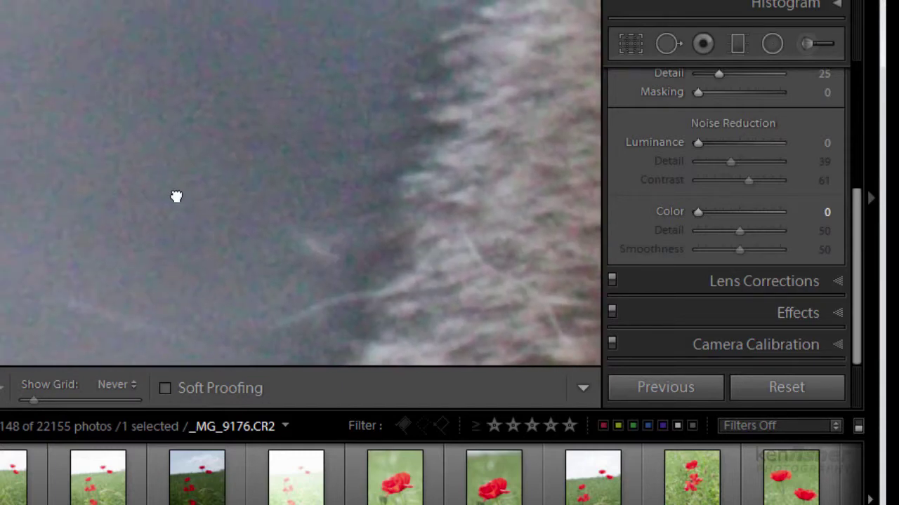
{"action": "left_click_drag", "start_coordinate": [255, 209], "coordinate": [343, 220]}
{"action": "left_click_drag", "start_coordinate": [166, 197], "coordinate": [406, 233]}
{"action": "left_click_drag", "start_coordinate": [130, 187], "coordinate": [344, 94]}
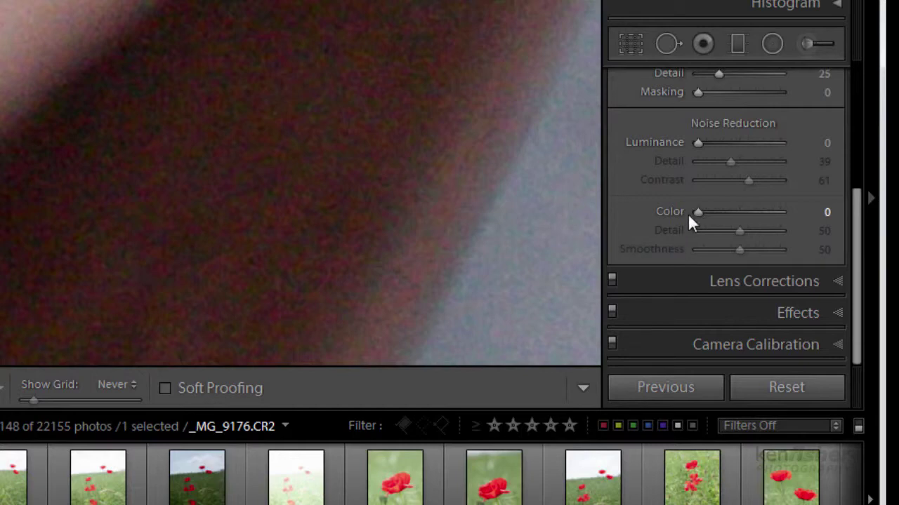
- Set colour noise reduction to Color 37, Detail 44 and Smoothness 51
{"action": "left_click_drag", "start_coordinate": [696, 210], "coordinate": [723, 212]}
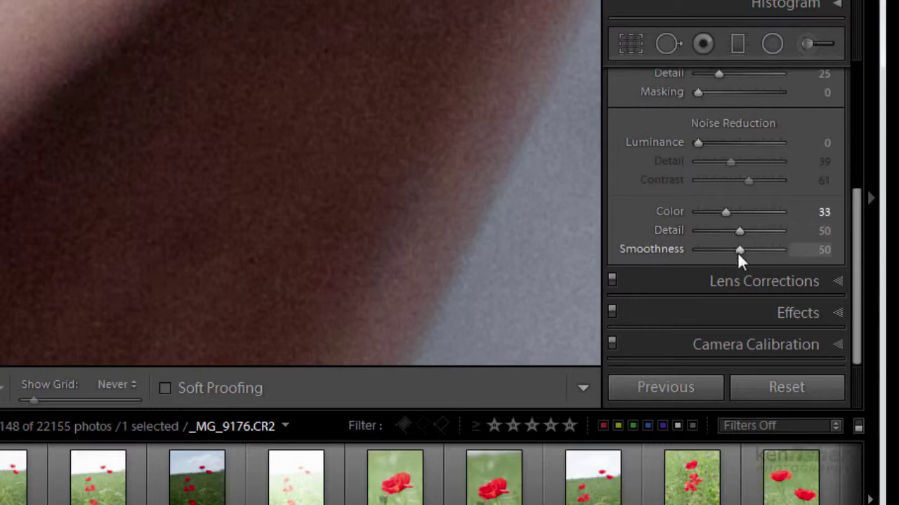
{"action": "left_click_drag", "start_coordinate": [739, 231], "coordinate": [730, 250]}
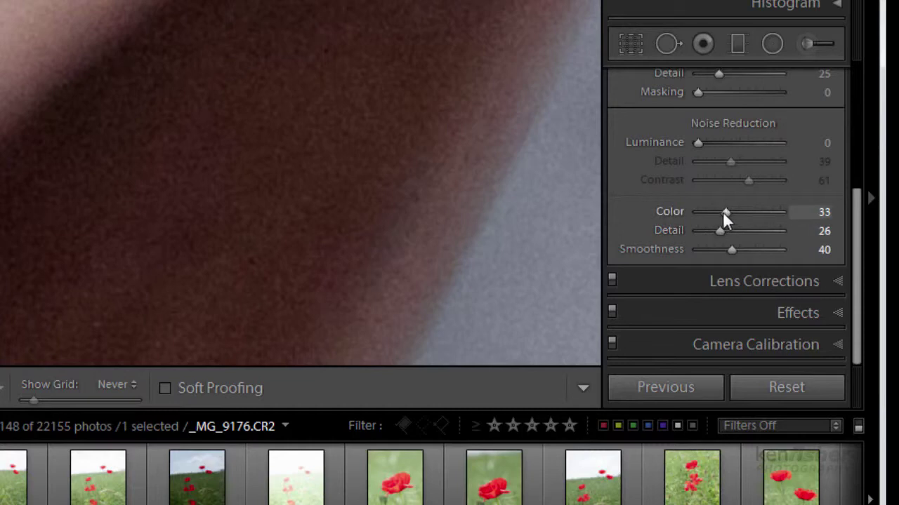
{"action": "left_click_drag", "start_coordinate": [719, 232], "coordinate": [740, 249]}
{"action": "mouse_move", "coordinate": [724, 211]}
{"action": "left_mouse_down"}
{"action": "mouse_move", "coordinate": [666, 219]}
{"action": "mouse_move", "coordinate": [726, 210]}
{"action": "left_mouse_up"}
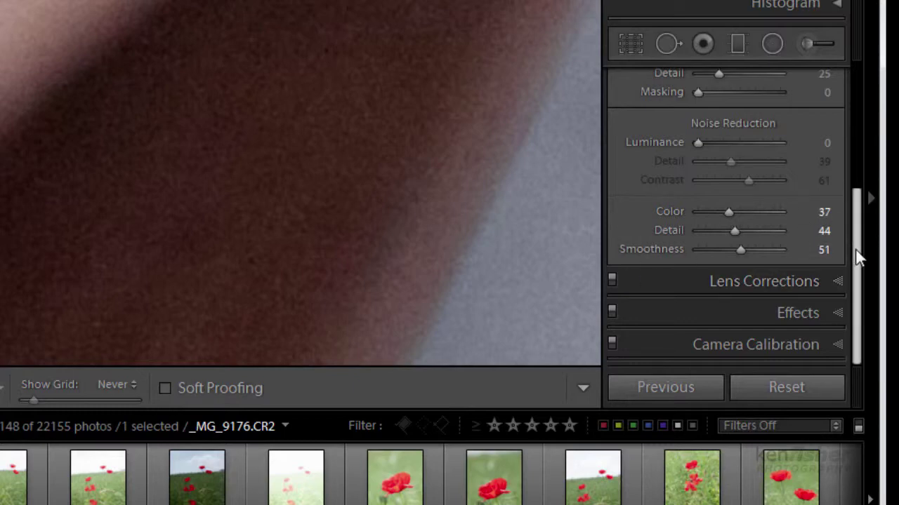
- Restore the Detail preview, aim it at the cat's eye, and zoom the photo to a close-up
{"action": "left_click_drag", "start_coordinate": [856, 258], "coordinate": [855, 190]}
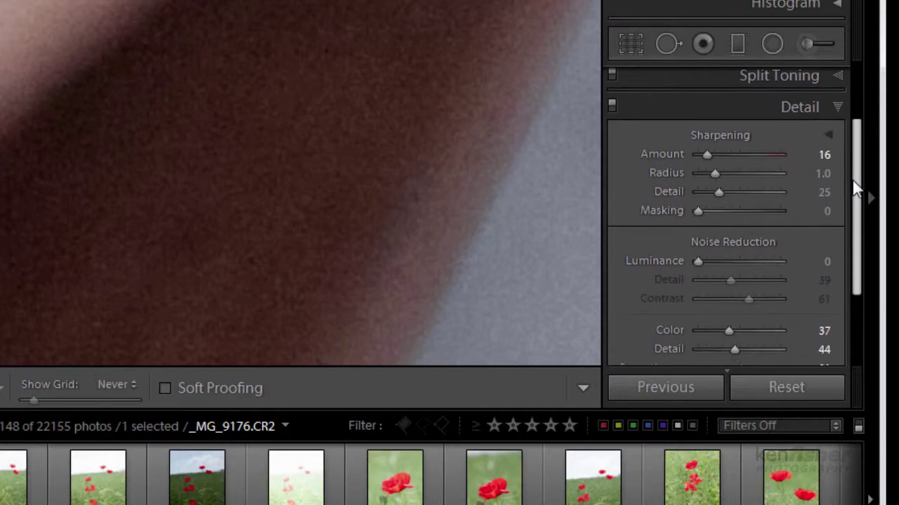
{"action": "left_click", "coordinate": [828, 135]}
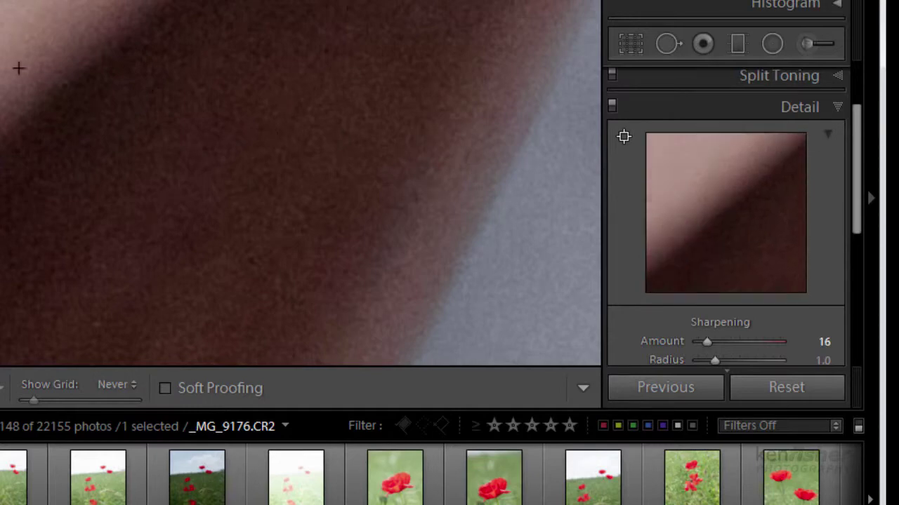
{"action": "key", "text": "z"}
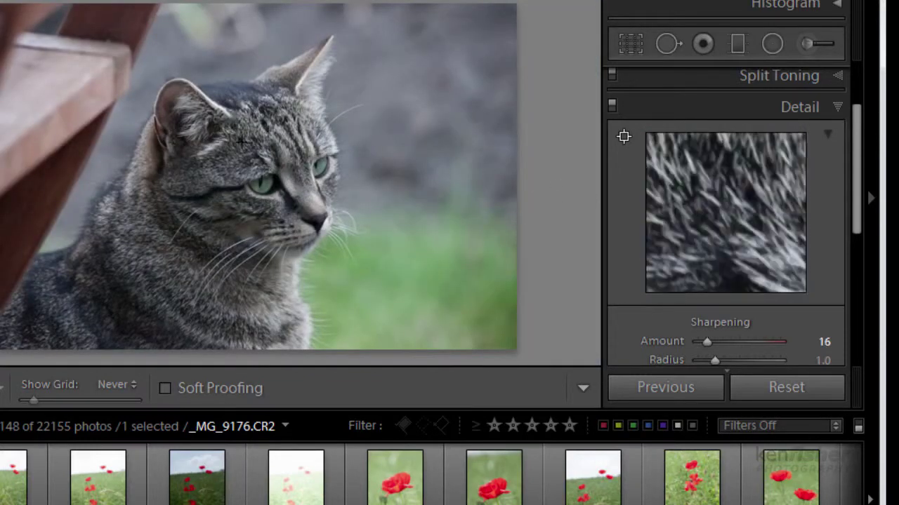
{"action": "left_click", "coordinate": [263, 184]}
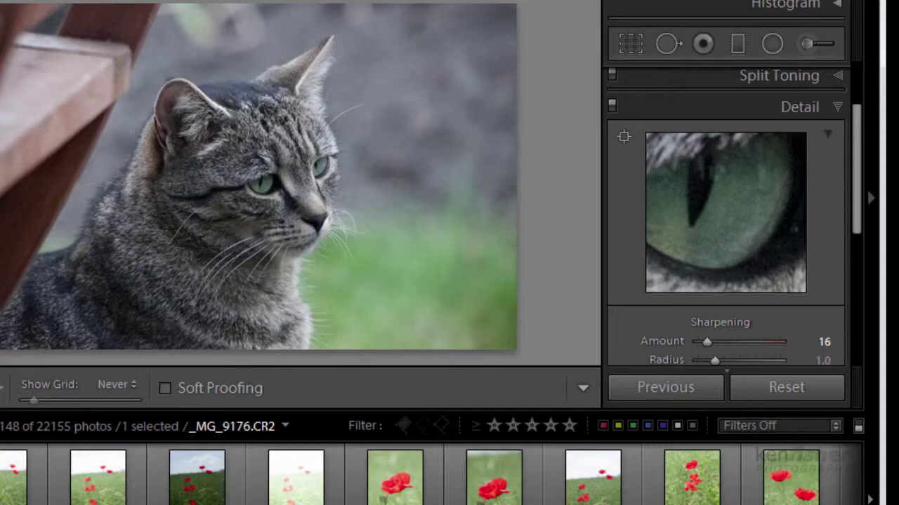
{"action": "key", "text": "z"}
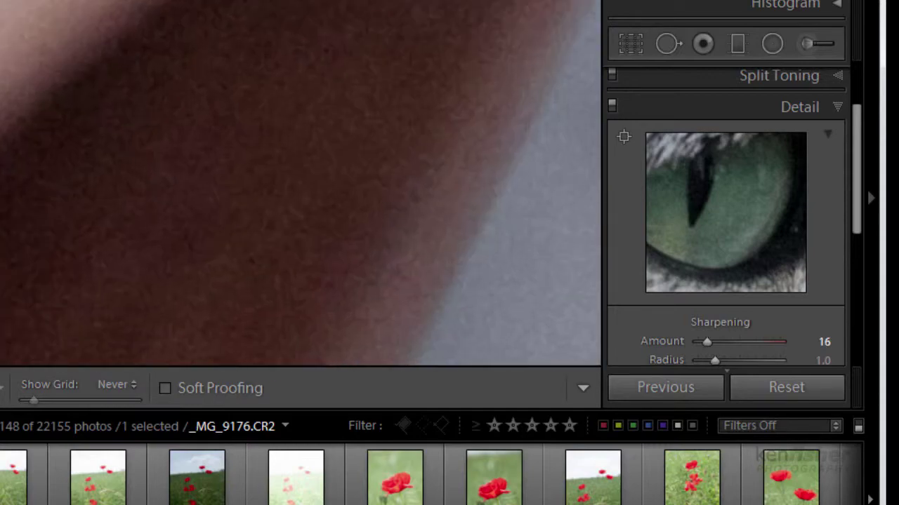
- Pan the close-up from the bench edge through the fur and widen the right adjustment panel
{"action": "left_click_drag", "start_coordinate": [425, 257], "coordinate": [26, 151]}
{"action": "left_click_drag", "start_coordinate": [455, 225], "coordinate": [140, 180]}
{"action": "left_click_drag", "start_coordinate": [433, 196], "coordinate": [52, 140]}
{"action": "left_click_drag", "start_coordinate": [521, 231], "coordinate": [138, 169]}
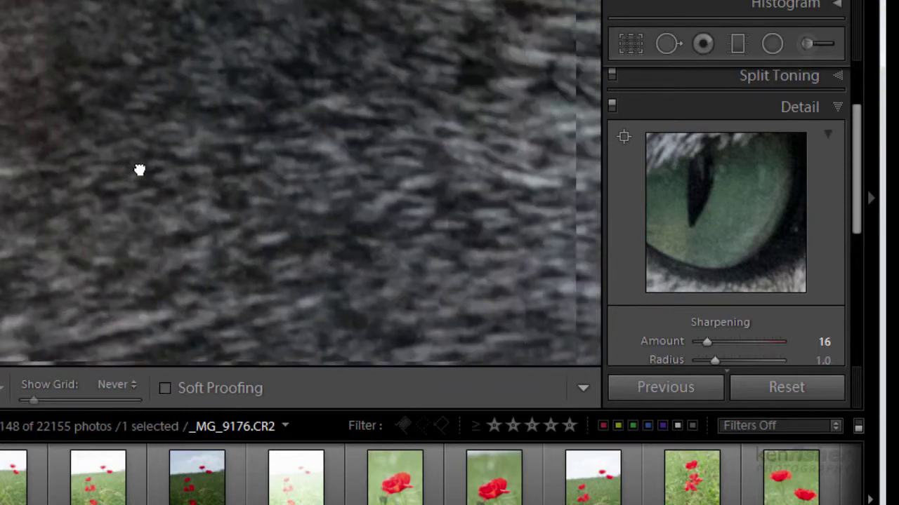
{"action": "left_click_drag", "start_coordinate": [437, 189], "coordinate": [207, 206]}
{"action": "left_click_drag", "start_coordinate": [279, 245], "coordinate": [235, 278]}
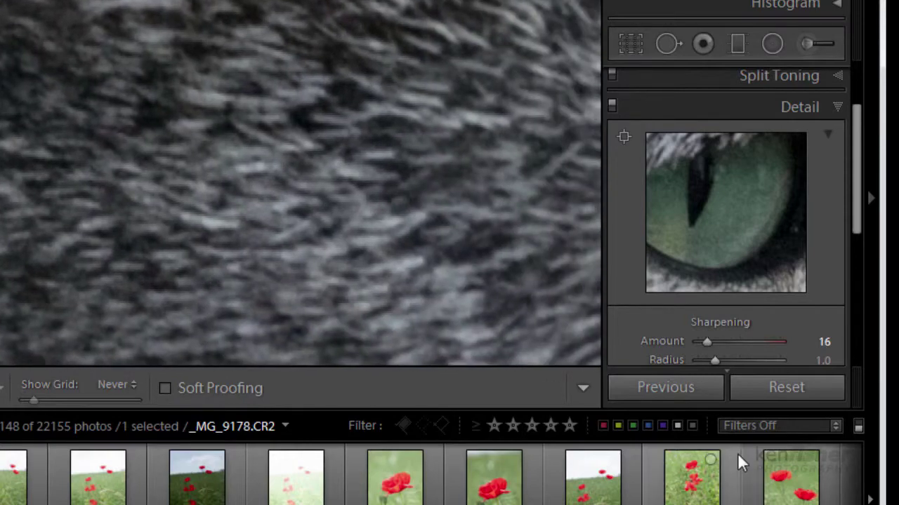
{"action": "left_click_drag", "start_coordinate": [281, 194], "coordinate": [532, 128]}
{"action": "left_click_drag", "start_coordinate": [601, 222], "coordinate": [177, 148]}
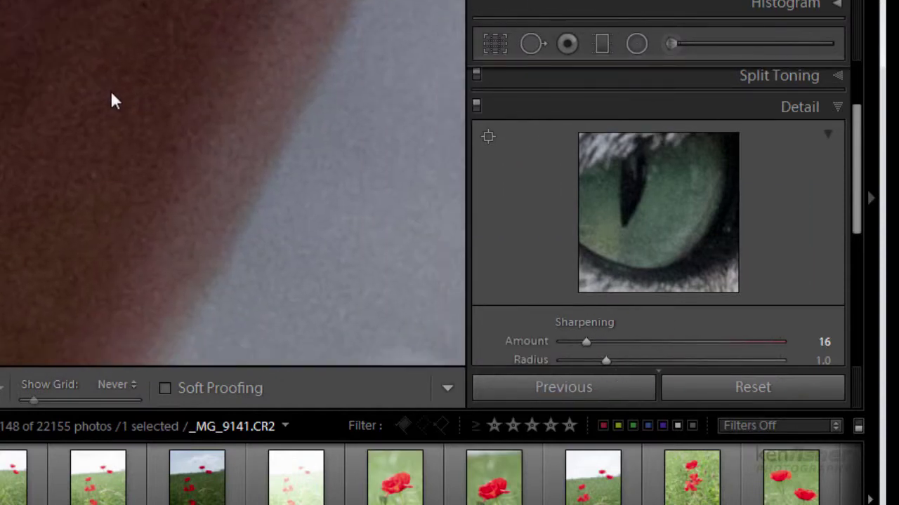
{"action": "left_click_drag", "start_coordinate": [110, 93], "coordinate": [379, 184]}
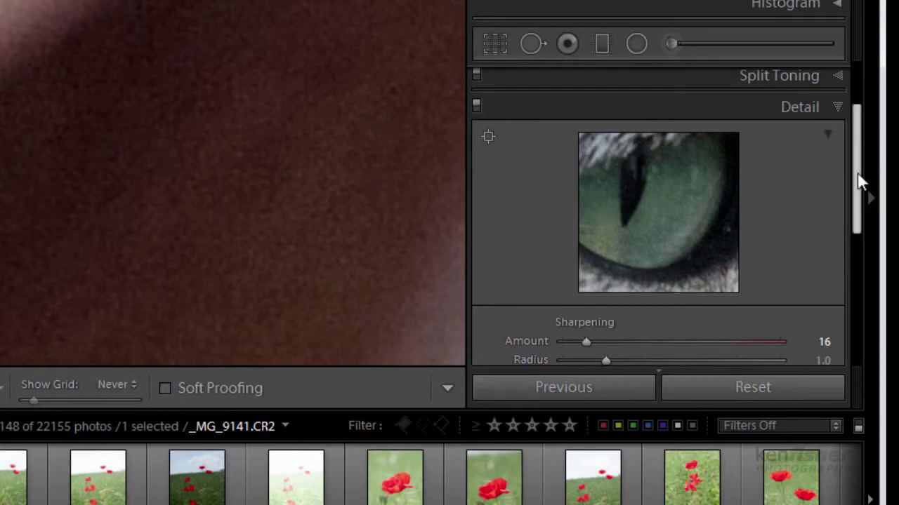
- Set luminance noise reduction to Luminance 50, Detail 49 and Contrast 54
{"action": "left_click_drag", "start_coordinate": [859, 190], "coordinate": [860, 343]}
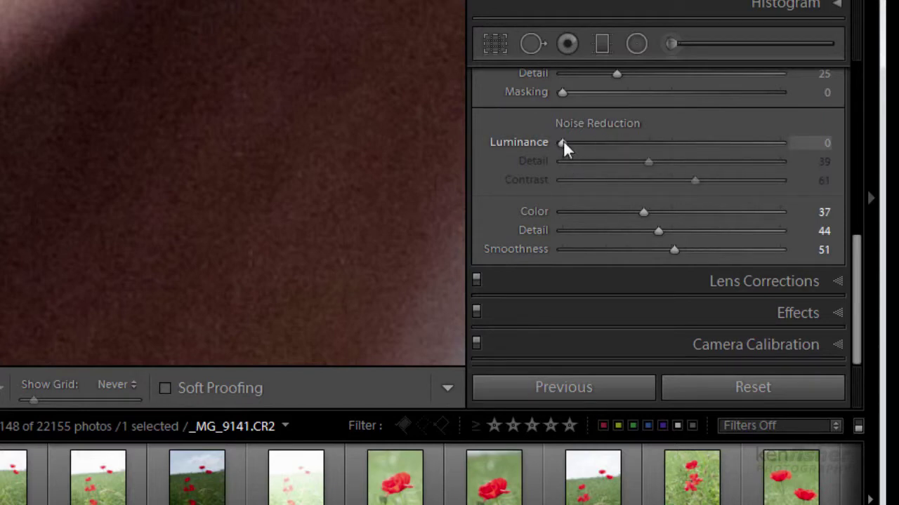
{"action": "left_click_drag", "start_coordinate": [562, 143], "coordinate": [570, 143]}
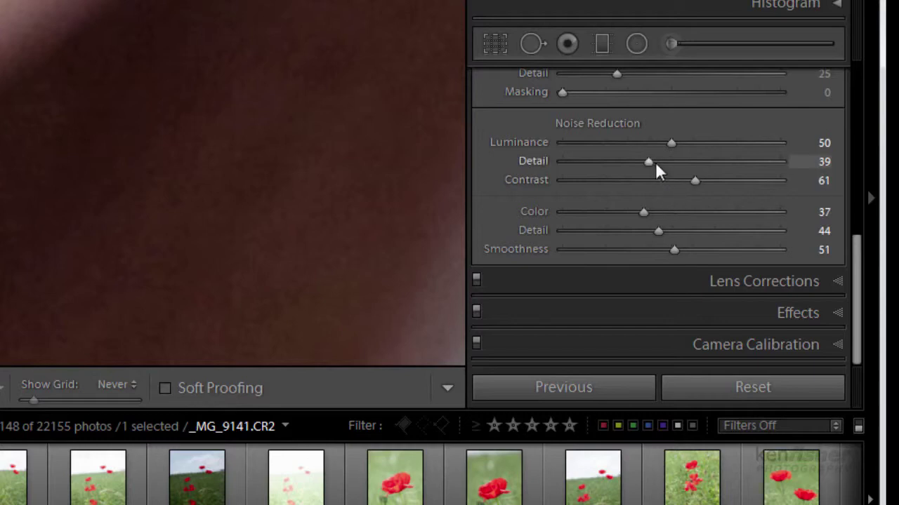
{"action": "left_click_drag", "start_coordinate": [650, 162], "coordinate": [681, 180]}
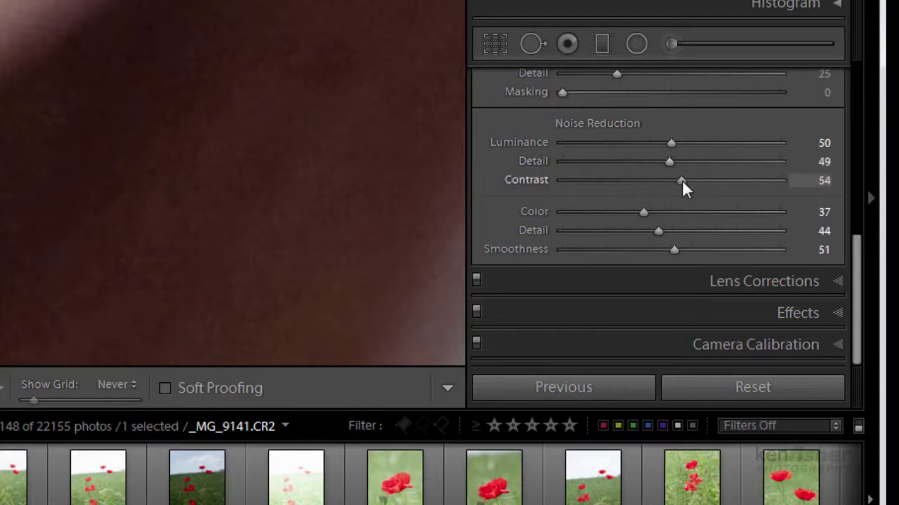
- Zoom in further and pan the close-up onto the cat's grey fur
{"action": "left_click", "coordinate": [257, 182]}
{"action": "left_click_drag", "start_coordinate": [309, 151], "coordinate": [6, 209]}
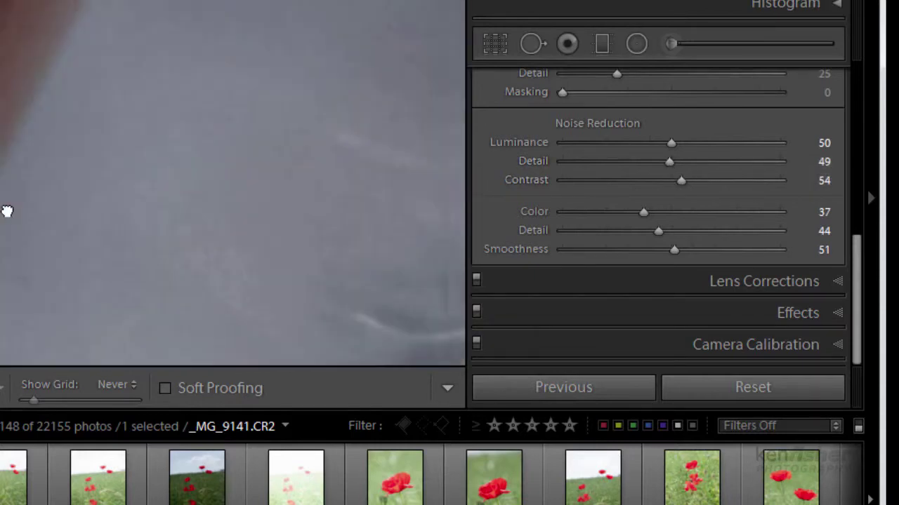
{"action": "mouse_move", "coordinate": [325, 237]}
{"action": "left_mouse_down"}
{"action": "mouse_move", "coordinate": [80, 192]}
{"action": "mouse_move", "coordinate": [77, 210]}
{"action": "left_mouse_up"}
{"action": "left_click_drag", "start_coordinate": [342, 106], "coordinate": [141, 172]}
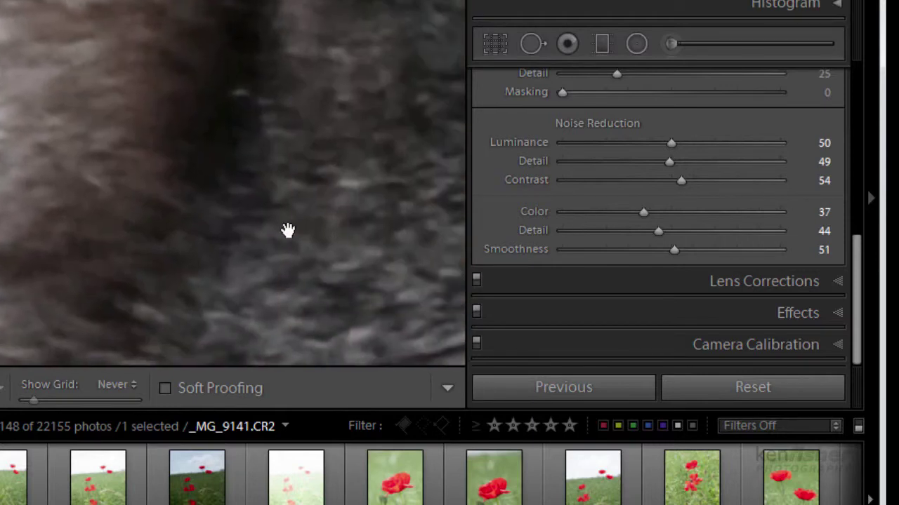
{"action": "mouse_move", "coordinate": [290, 233]}
{"action": "left_mouse_down"}
{"action": "mouse_move", "coordinate": [14, 232]}
{"action": "mouse_move", "coordinate": [117, 236]}
{"action": "mouse_move", "coordinate": [41, 227]}
{"action": "mouse_move", "coordinate": [71, 271]}
{"action": "left_mouse_up"}
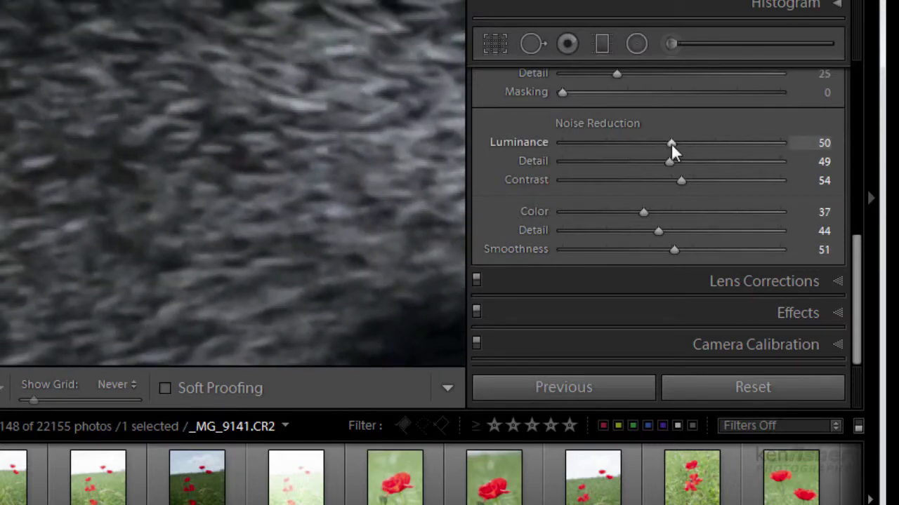
- Retune luminance noise reduction to Luminance 44, Detail 100 and Contrast 86
{"action": "left_click_drag", "start_coordinate": [671, 143], "coordinate": [582, 145]}
{"action": "left_click_drag", "start_coordinate": [638, 156], "coordinate": [644, 157]}
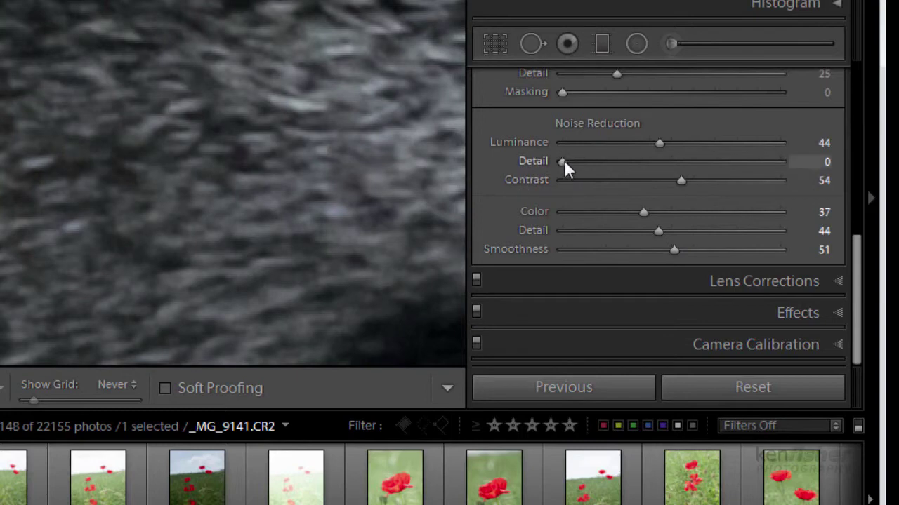
{"action": "left_click_drag", "start_coordinate": [745, 194], "coordinate": [786, 195]}
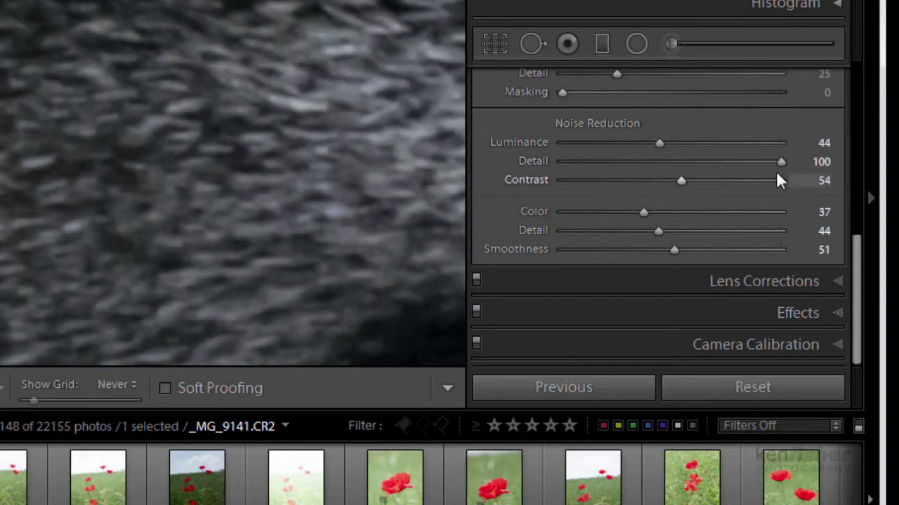
{"action": "left_click_drag", "start_coordinate": [780, 162], "coordinate": [765, 181]}
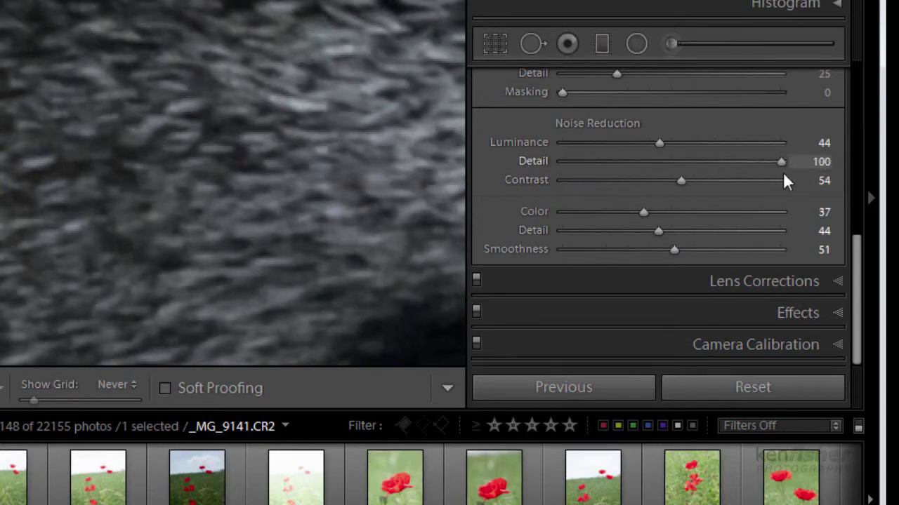
{"action": "left_click_drag", "start_coordinate": [679, 180], "coordinate": [784, 189]}
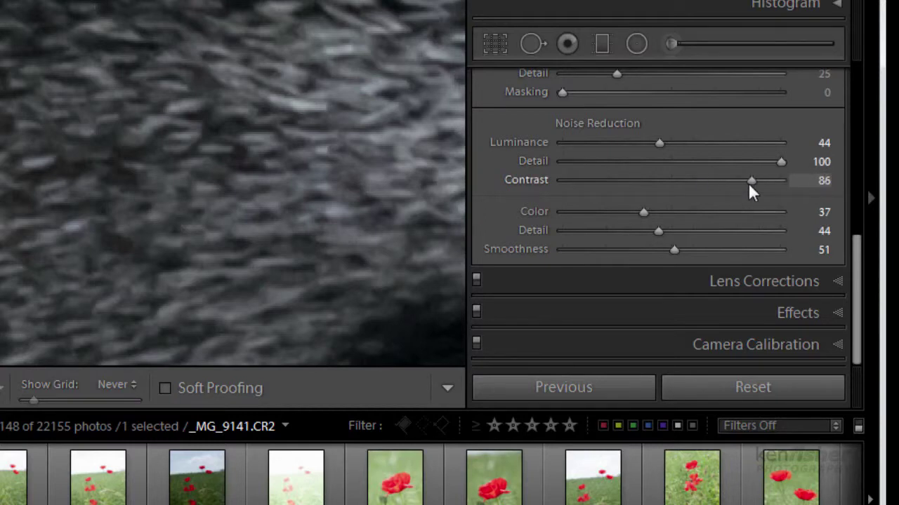